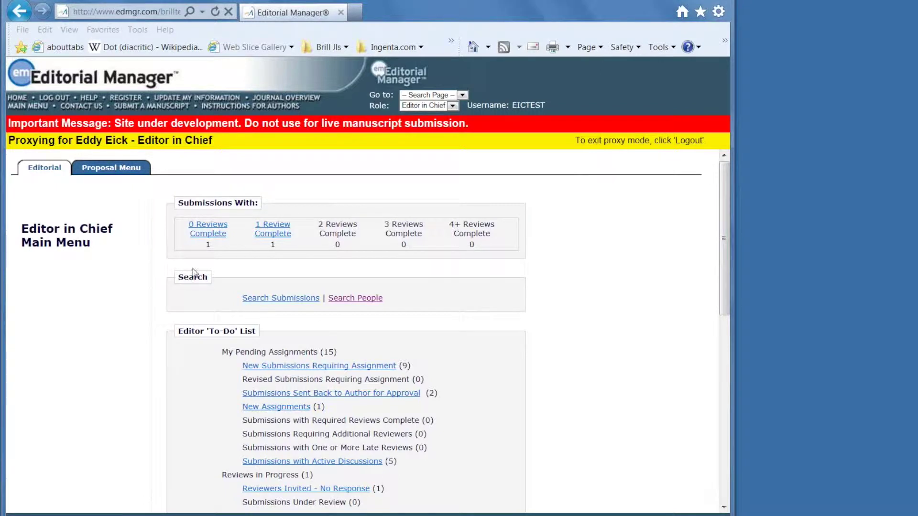
- Initiate a new proposal with Special Issue as its article type
left_click(115, 175)
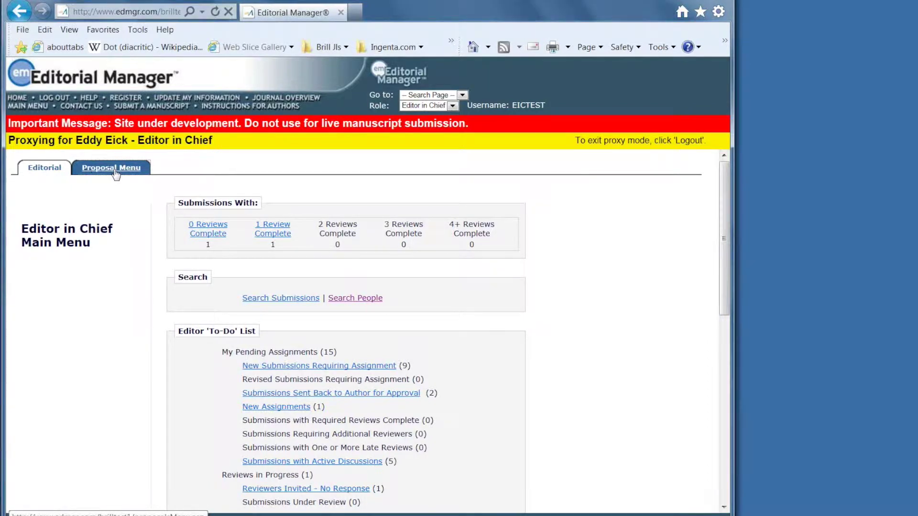
left_click(115, 174)
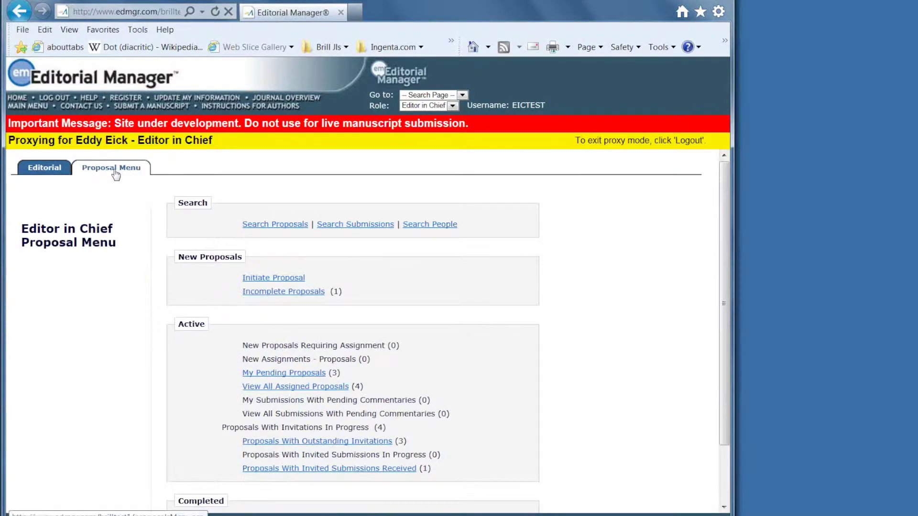
left_click(271, 282)
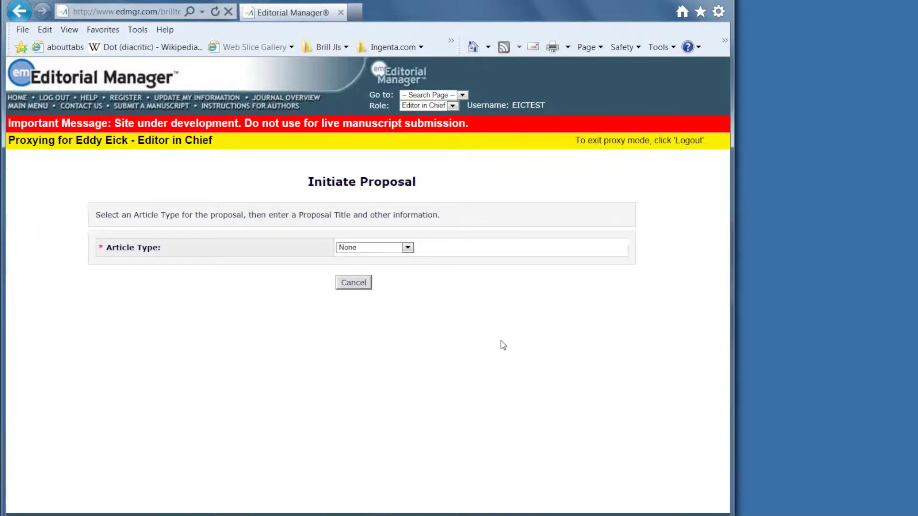
left_click(407, 249)
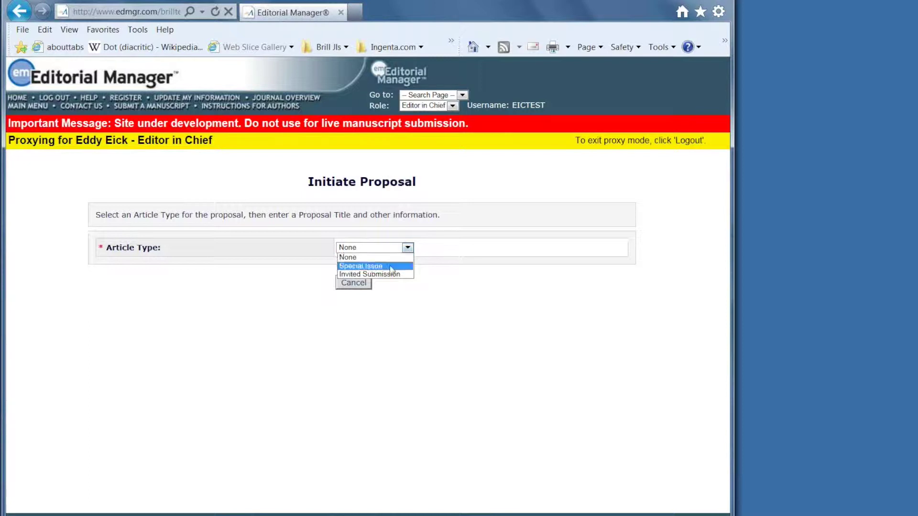
left_click(391, 266)
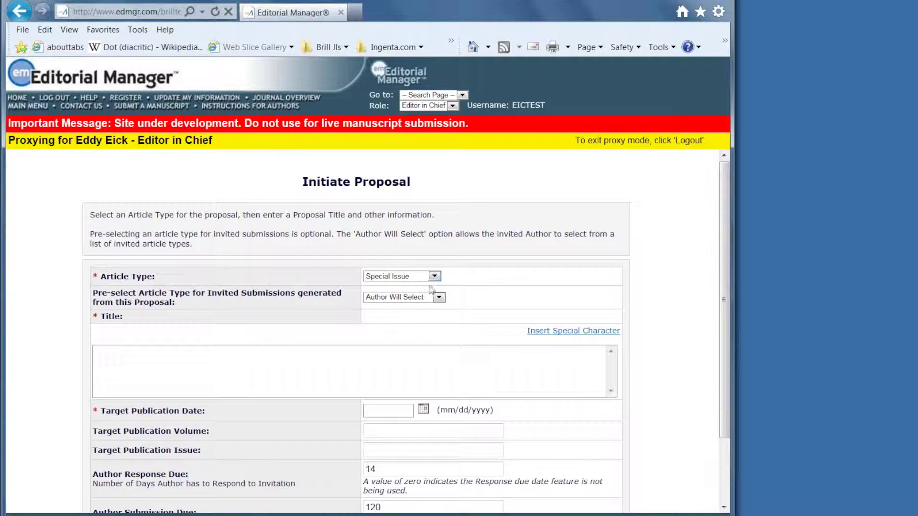
- Pre-select Special Issue Article for the invited submissions and title the proposal "The Special Issue on:"
left_click(438, 298)
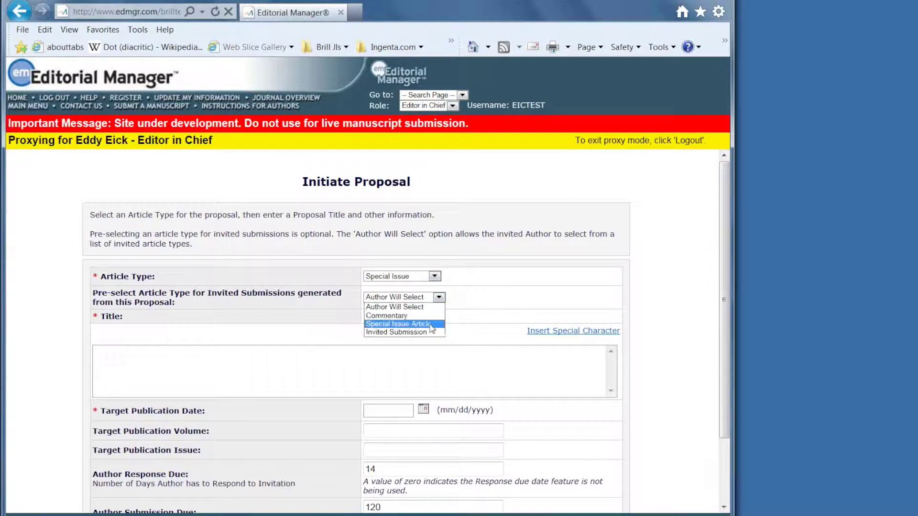
left_click(401, 324)
left_click(115, 356)
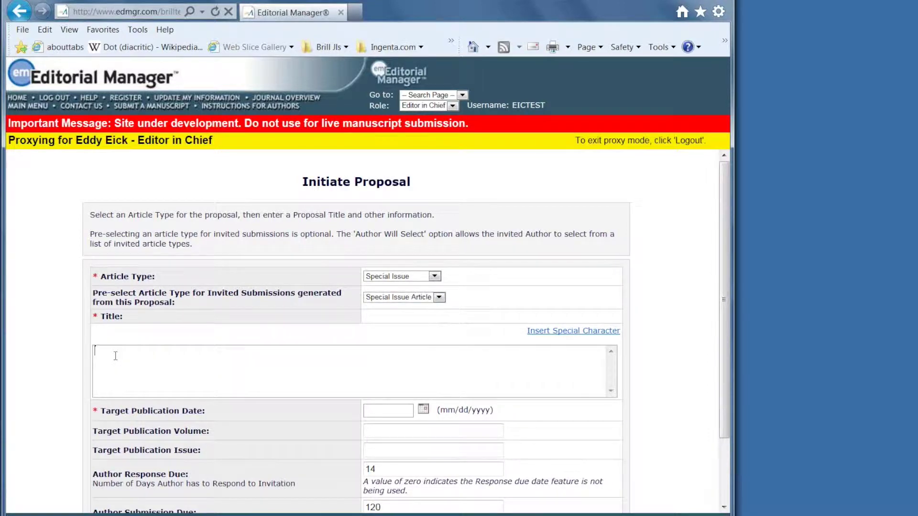
type("The Special Isxsu")
key("BackSpace")
key("BackSpace")
type("e c")
- Set the proposal's target publication date to 07/24/2015
left_click(424, 411)
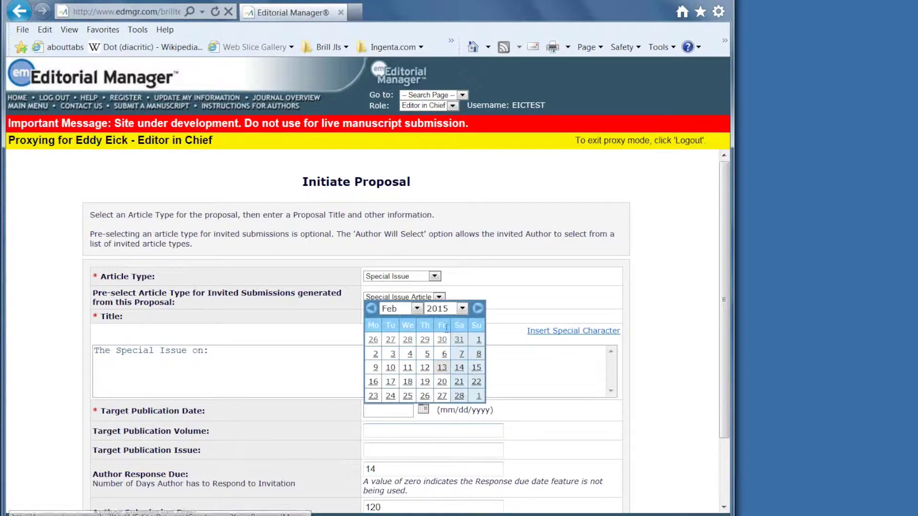
left_click(417, 310)
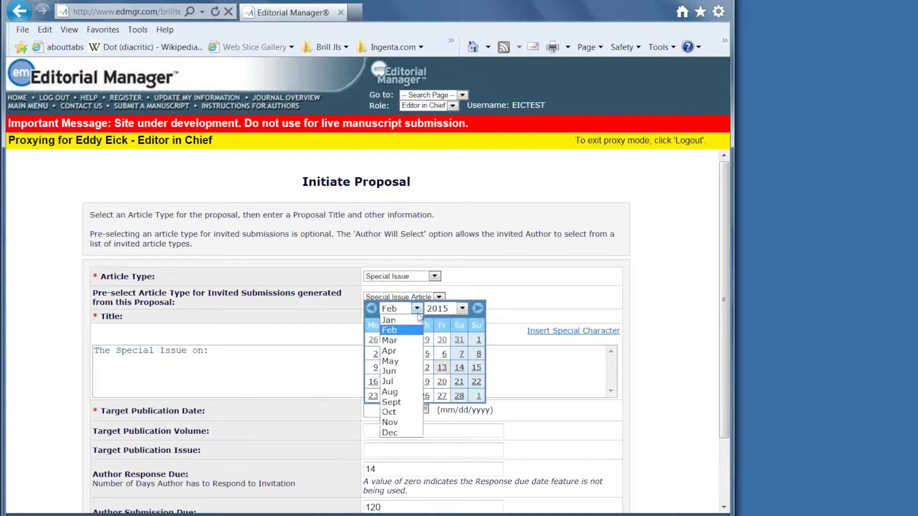
left_click(390, 371)
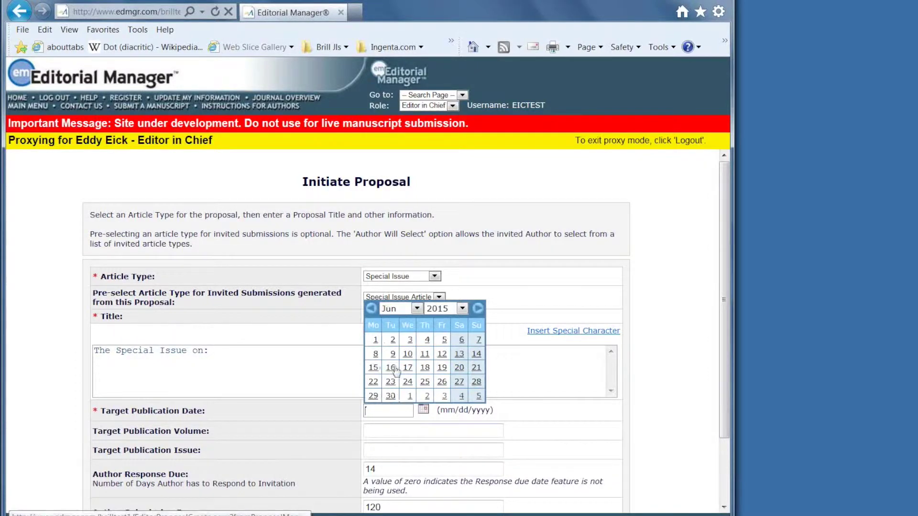
left_click(417, 309)
left_click(391, 382)
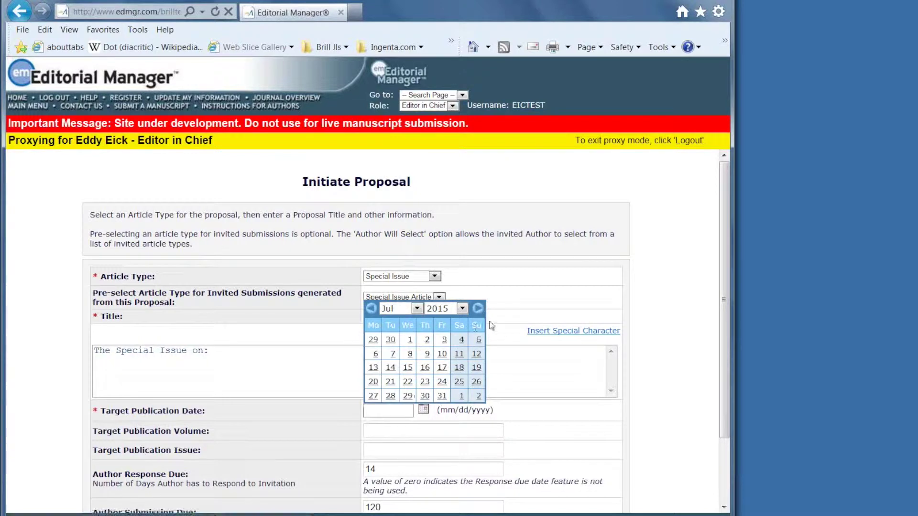
left_click(441, 382)
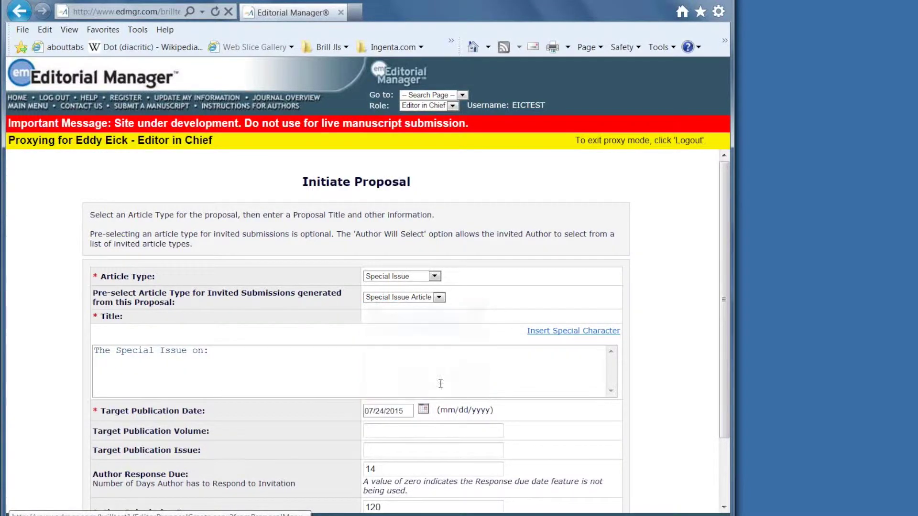
- Set the target publication volume and issue both to 1, and assign the proposal to yourself to invite authors
left_click(369, 431)
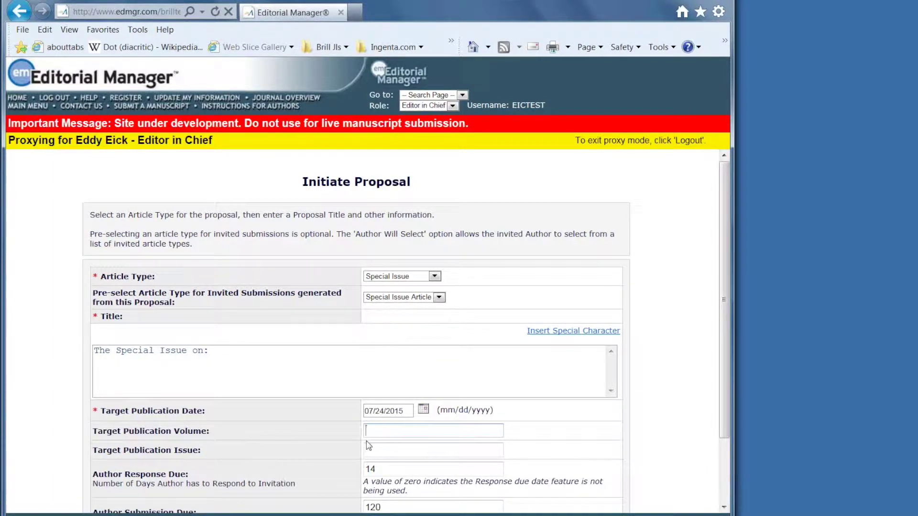
type("1")
left_click(384, 449)
type("1")
scroll(401, 463, "down", 3)
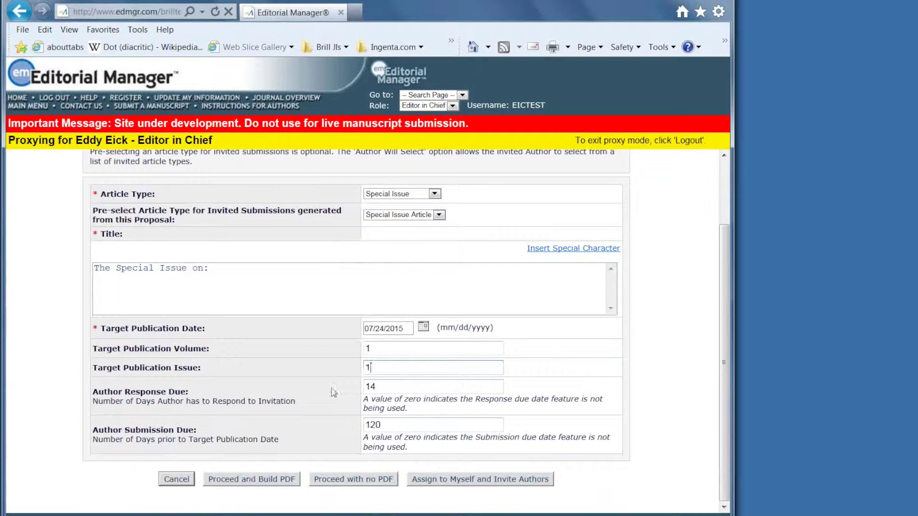
left_click(444, 482)
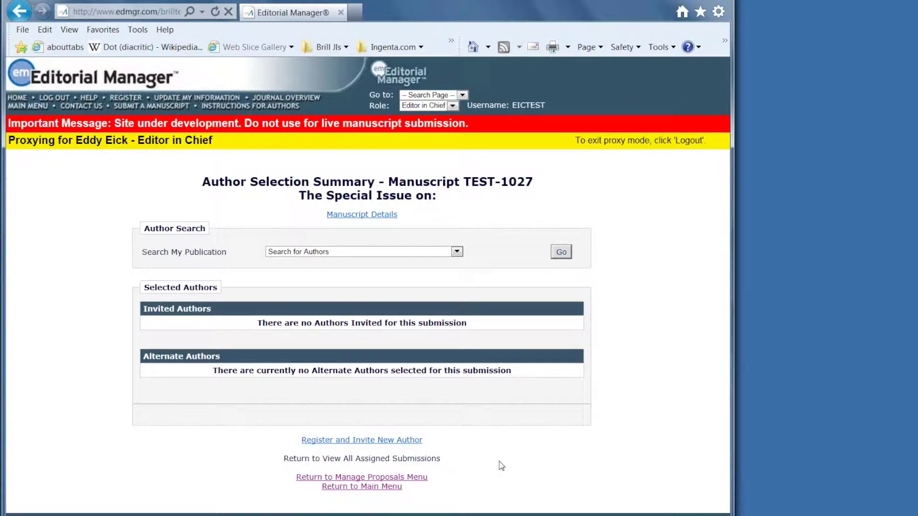
- Search for authors without any criteria and select the first candidate in the results for invitation
left_click(561, 253)
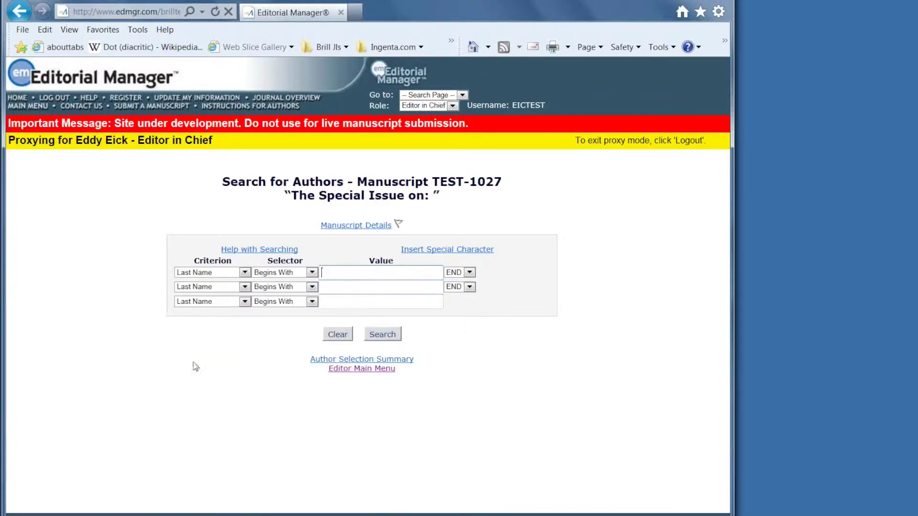
left_click(382, 336)
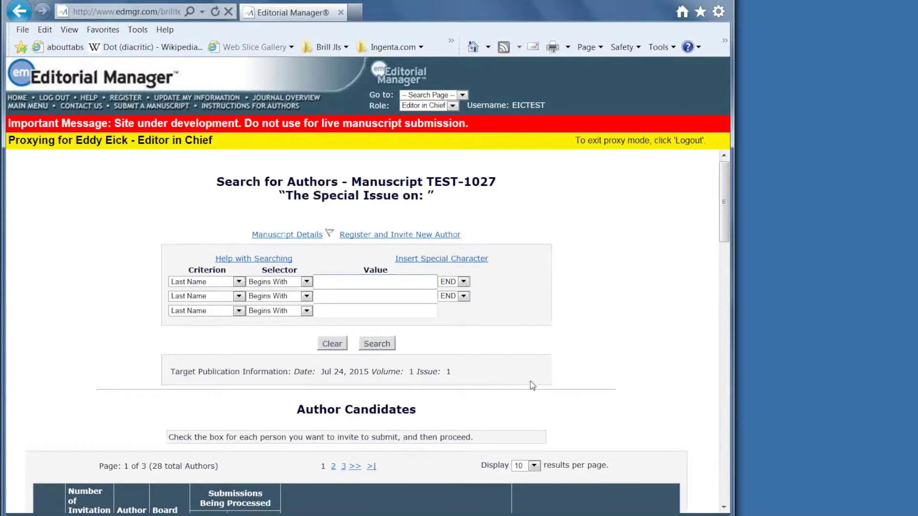
scroll(528, 385, "down", 3)
scroll(531, 380, "down", 3)
scroll(71, 297, "up", 1)
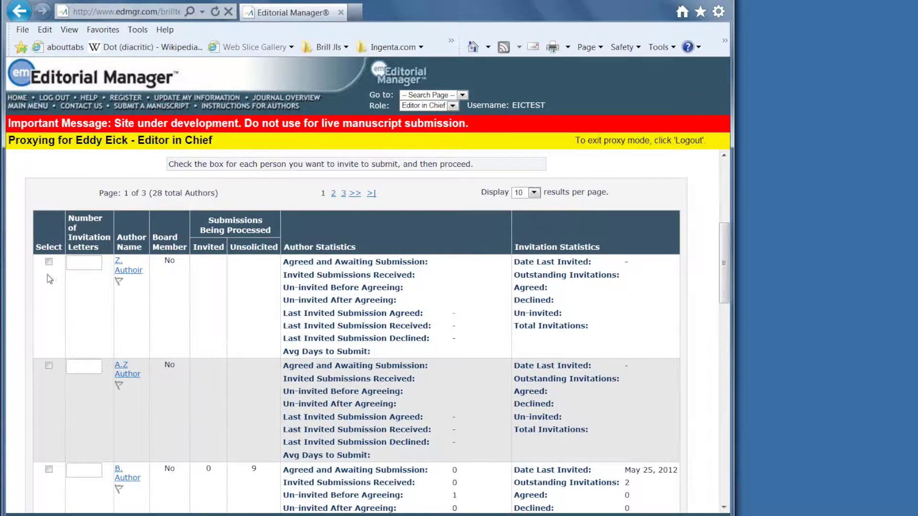
left_click(49, 262)
- Select the next five author candidates in the results for invitation, with one invitation letter each
scroll(57, 300, "down", 1)
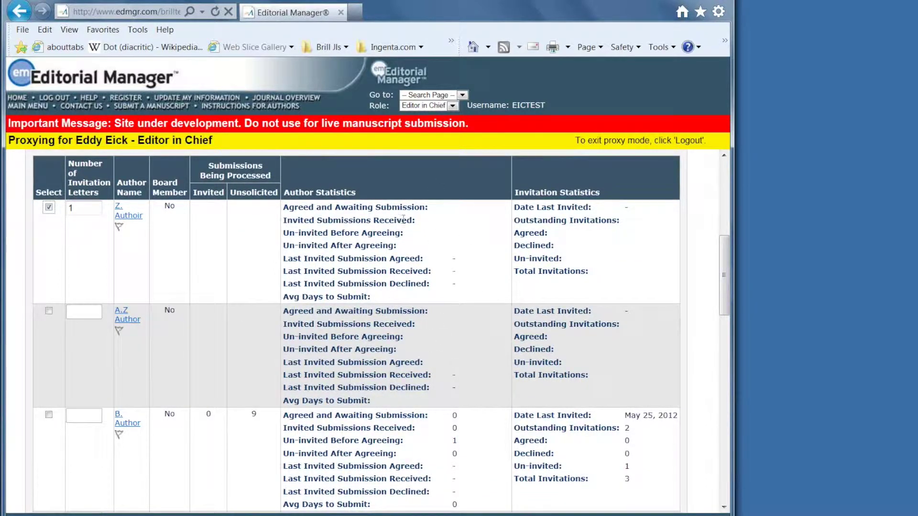
scroll(470, 374, "down", 1)
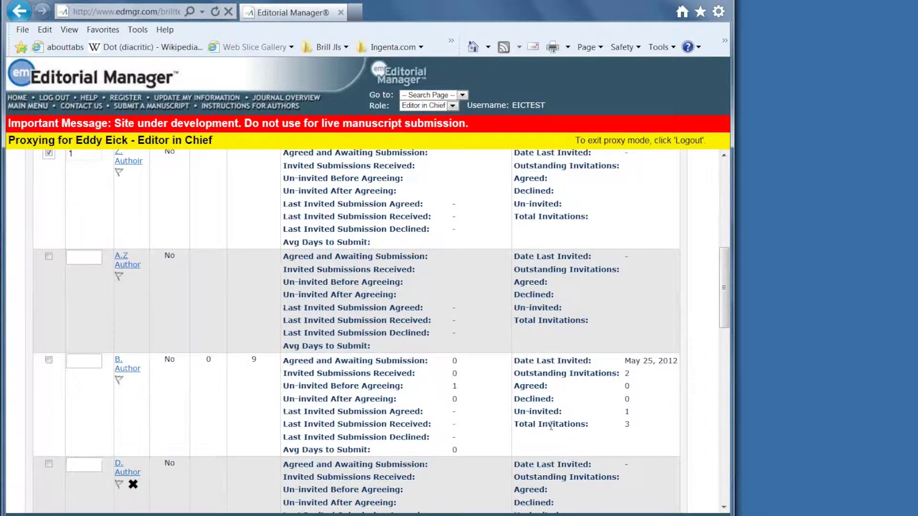
scroll(551, 425, "up", 2)
scroll(422, 371, "down", 1)
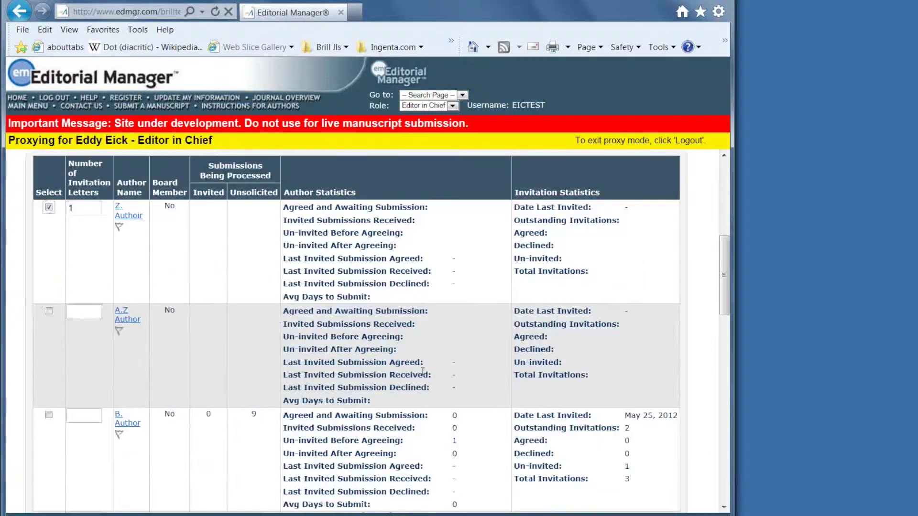
left_click(49, 312)
scroll(43, 411, "down", 1)
left_click(49, 360)
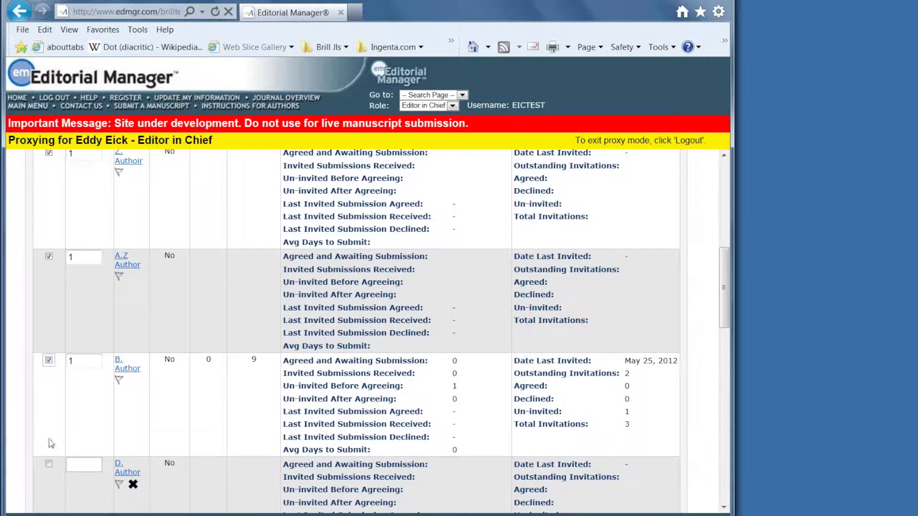
left_click(48, 463)
scroll(50, 469, "down", 3)
left_click(49, 407)
scroll(50, 406, "down", 2)
left_click(49, 400)
- Check the selected author candidates and proceed to confirming the selection and customizing the letters
scroll(221, 436, "up", 1)
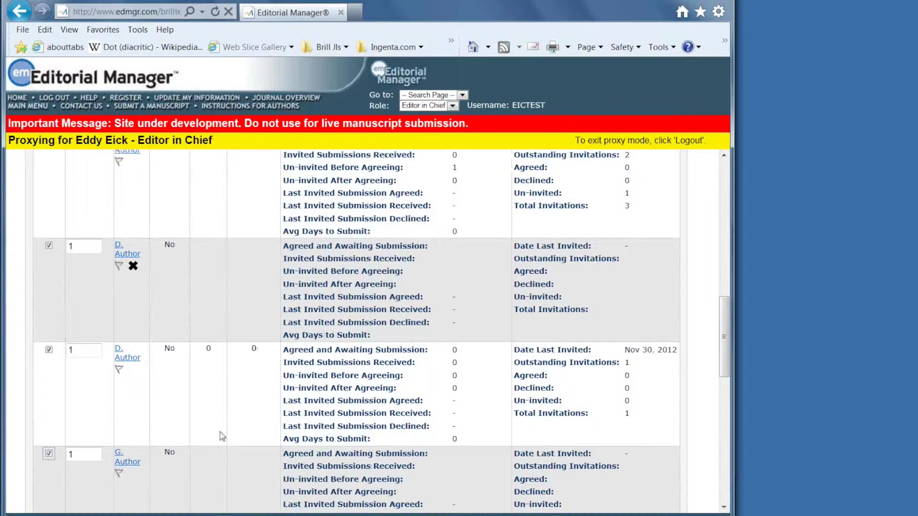
scroll(221, 436, "up", 3)
scroll(536, 369, "down", 3)
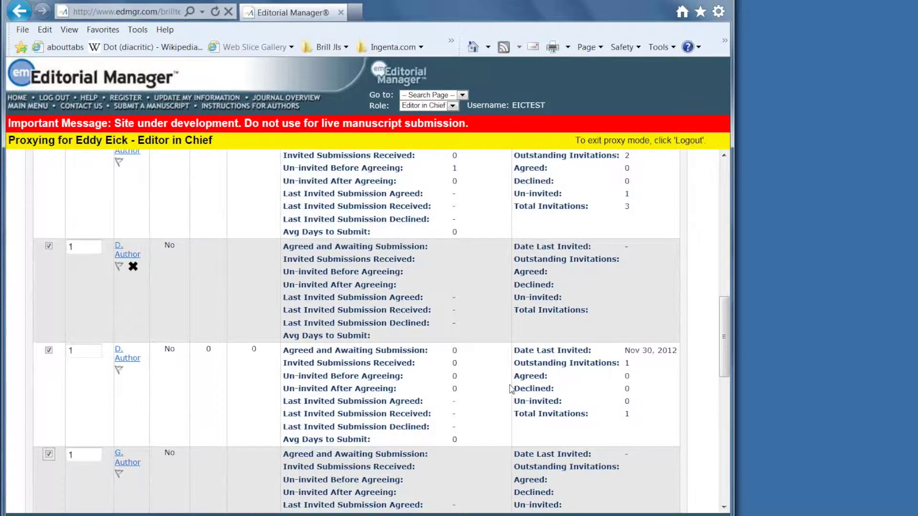
left_click_drag(723, 376, 723, 497)
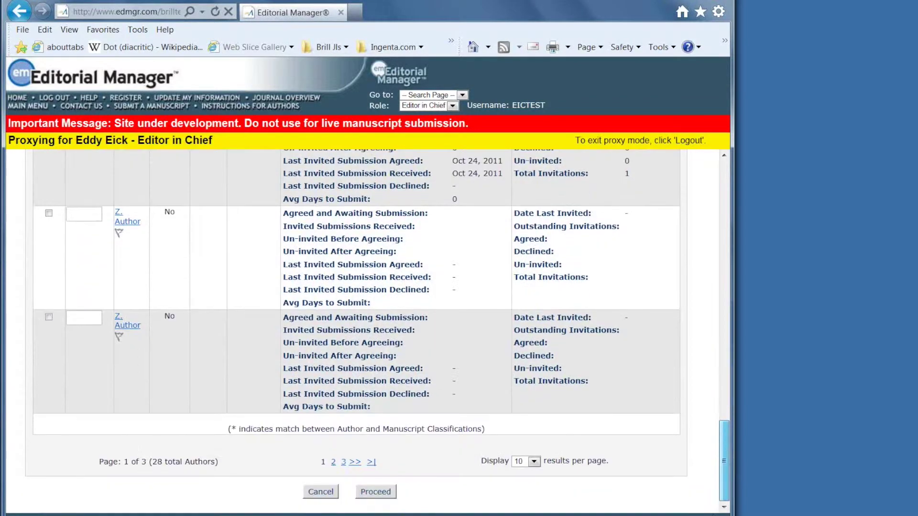
left_click(376, 494)
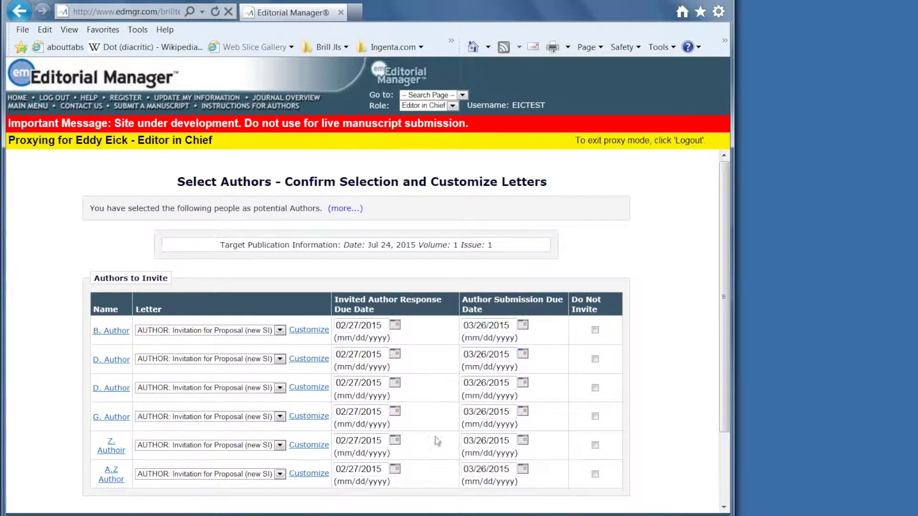
- Open the first listed author's invitation letter for customization, read through its body, and close it without saving
scroll(444, 439, "down", 2)
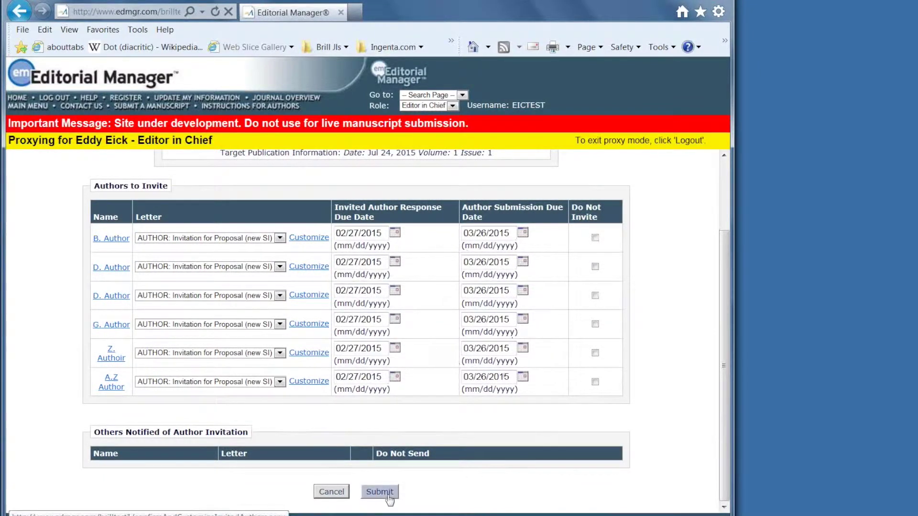
left_click(311, 242)
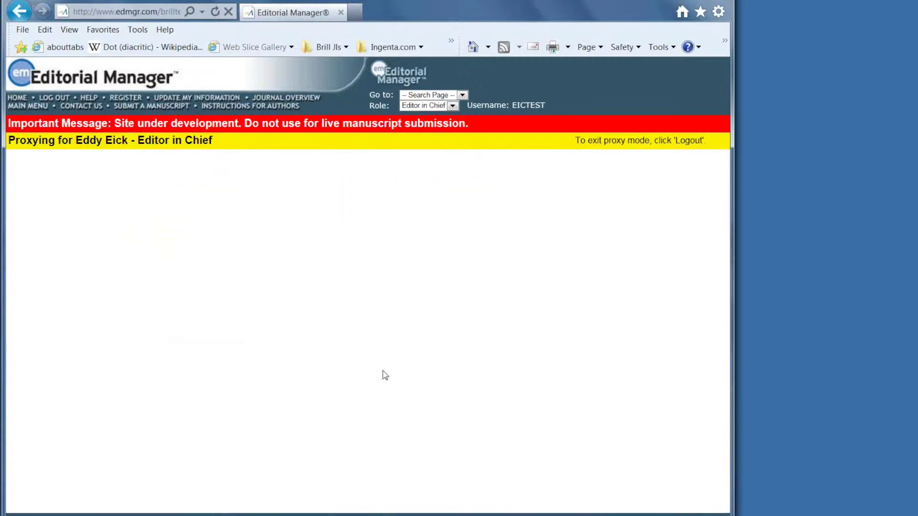
scroll(471, 402, "down", 10)
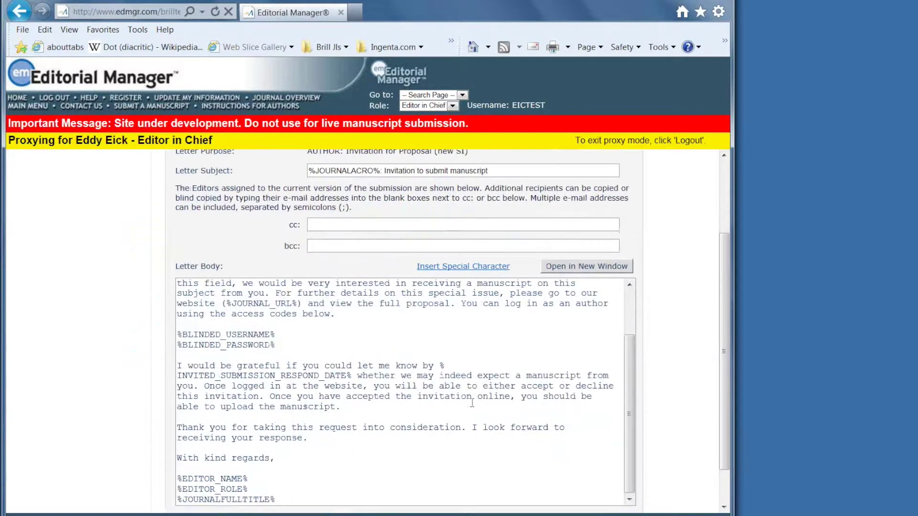
scroll(472, 403, "down", 2)
scroll(605, 349, "up", 8)
scroll(604, 348, "down", 8)
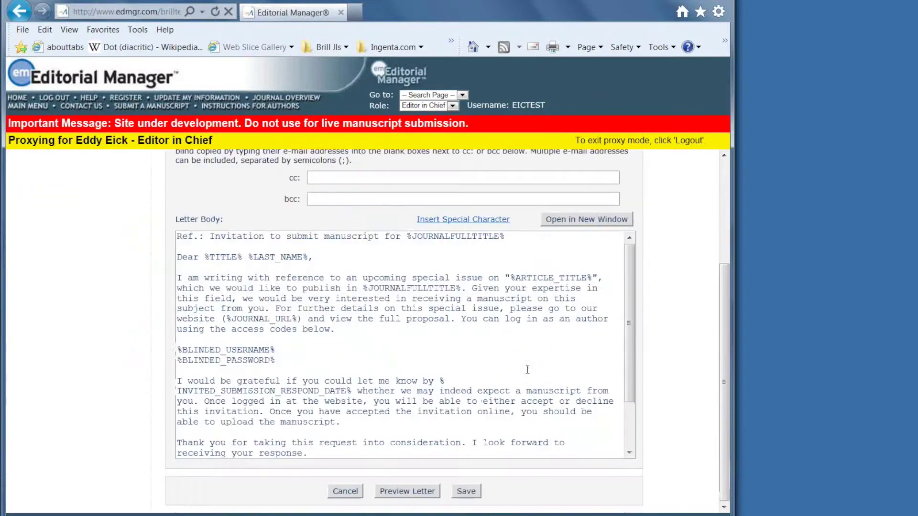
left_click(343, 492)
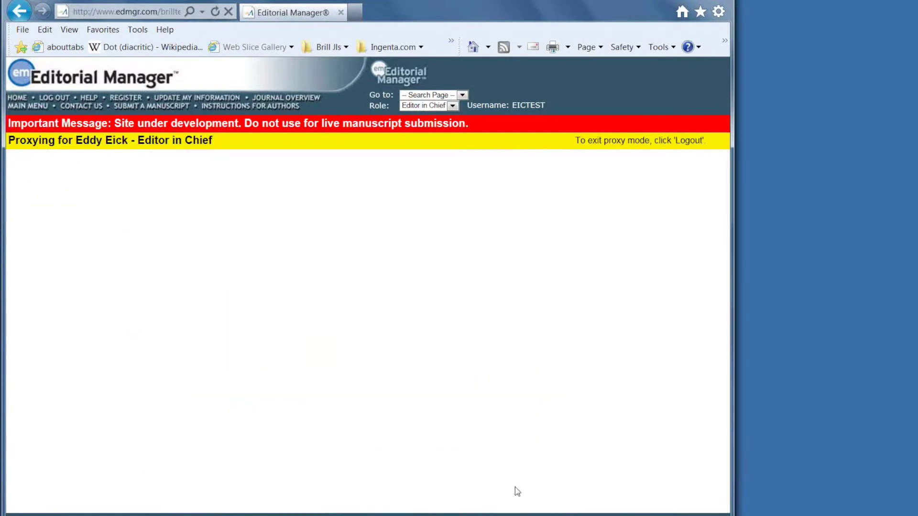
- Submit the invitations to the six selected authors and return to the Editor in Chief's proposal overview
scroll(464, 470, "down", 3)
left_click(378, 493)
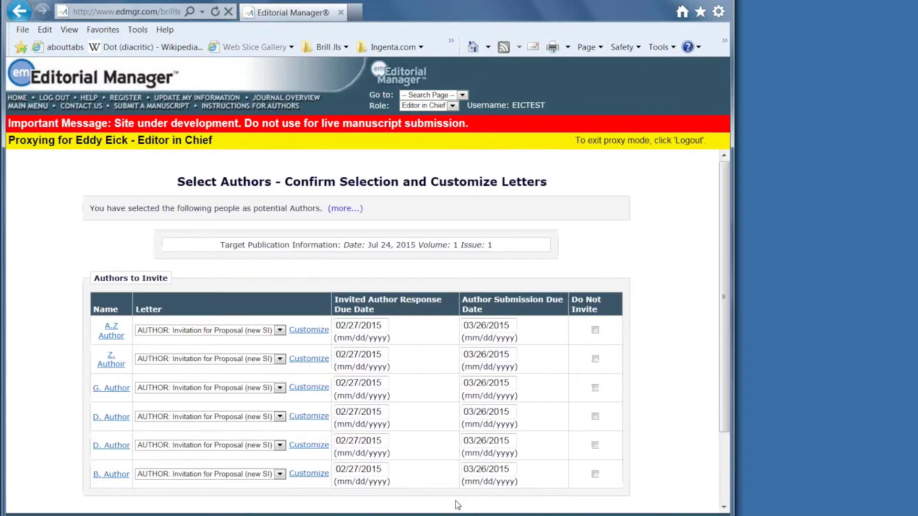
scroll(458, 505, "down", 2)
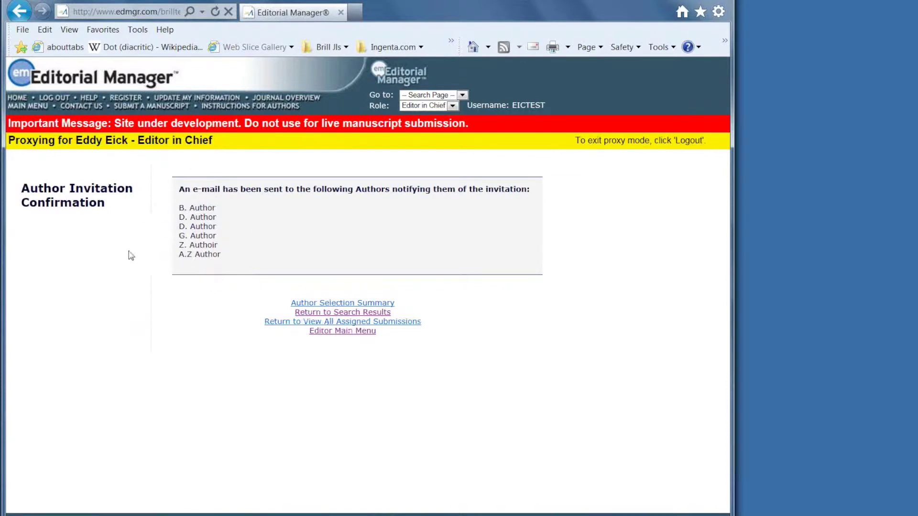
left_click(26, 108)
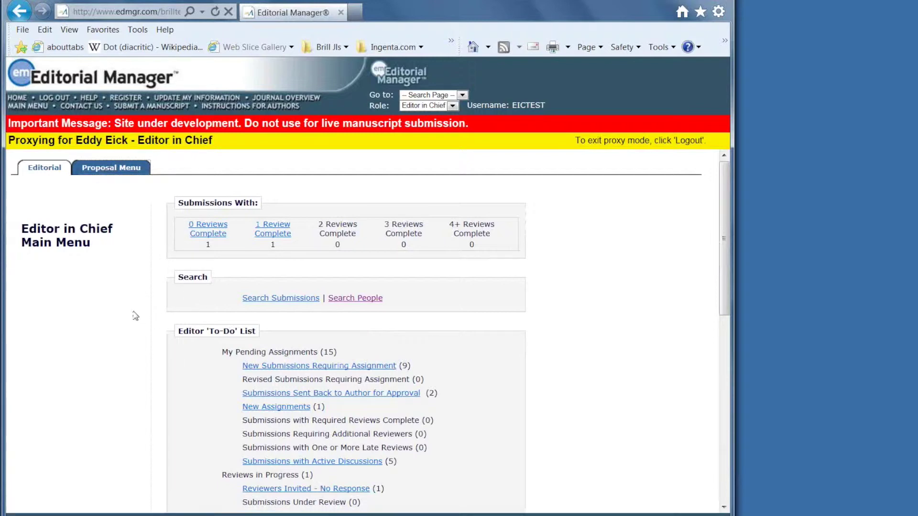
left_click(113, 173)
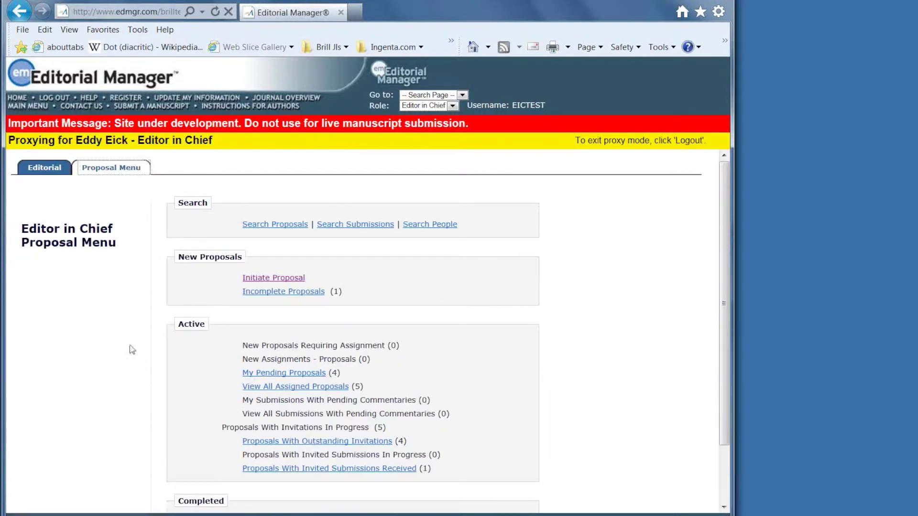
- Open the pending proposals and read through the details of the Armenian Genocide special issue, including its invited author's due dates, then close them
scroll(229, 344, "down", 2)
left_click(282, 319)
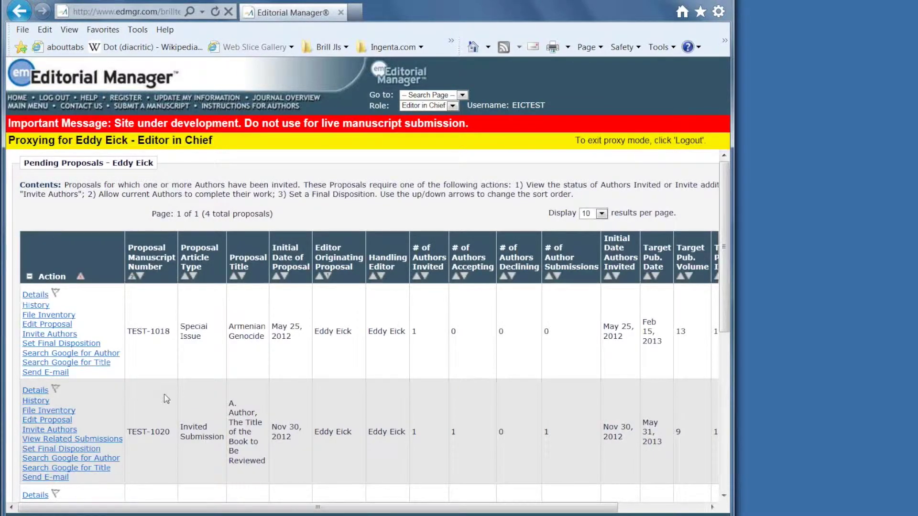
scroll(311, 377, "down", 3)
left_click(36, 297)
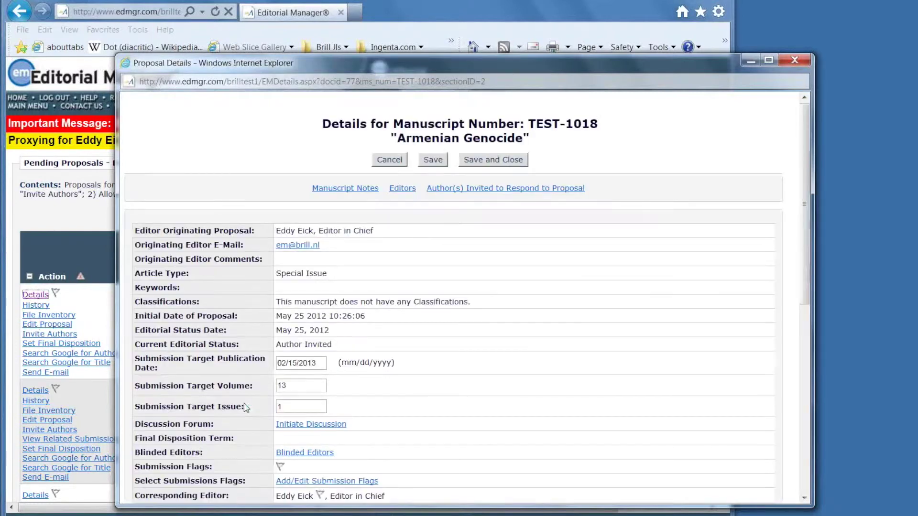
scroll(426, 412, "down", 4)
scroll(425, 412, "down", 3)
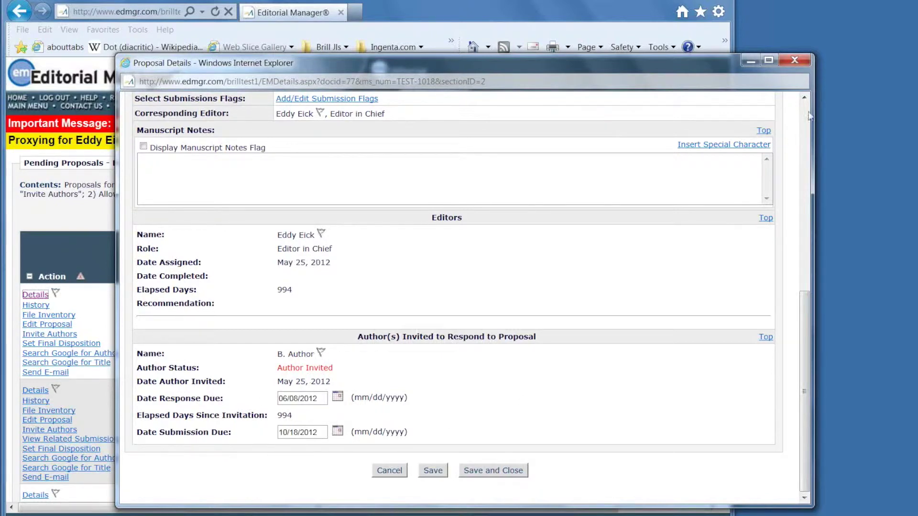
left_click(794, 60)
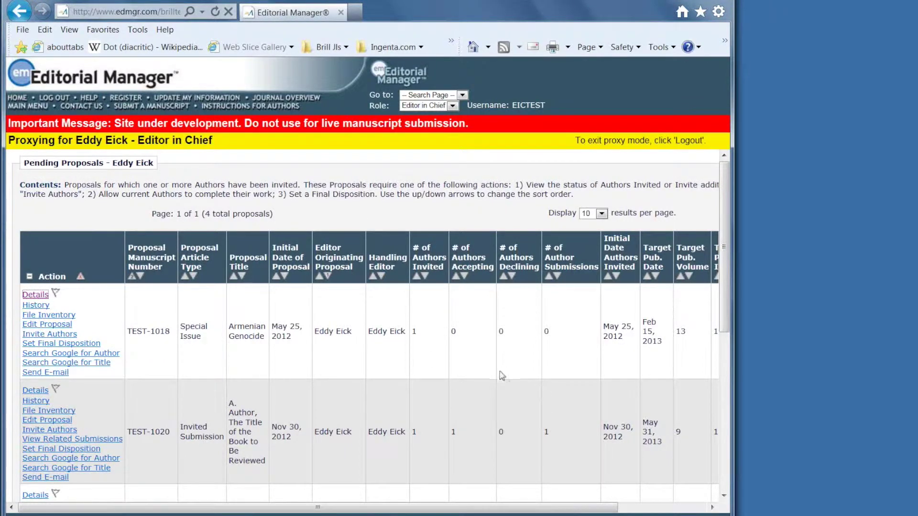
- Un-invite the invited author of the Armenian Genocide proposal, saving the "AUTHOR: Uninvited Notice" letter as customized and sending it
left_click(52, 336)
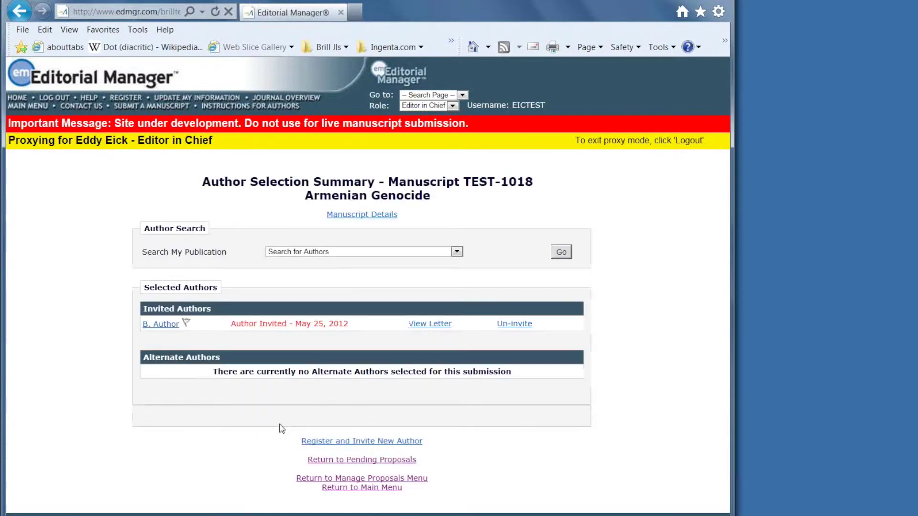
left_click(517, 324)
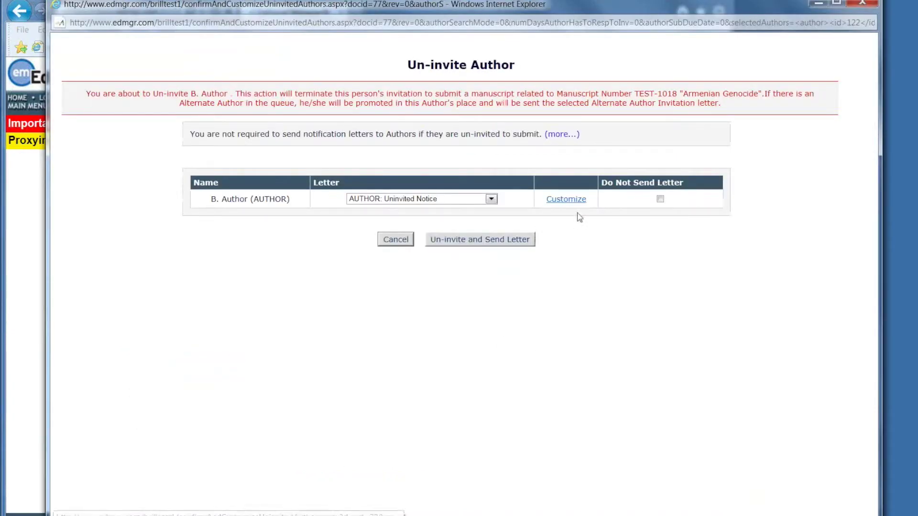
left_click(567, 200)
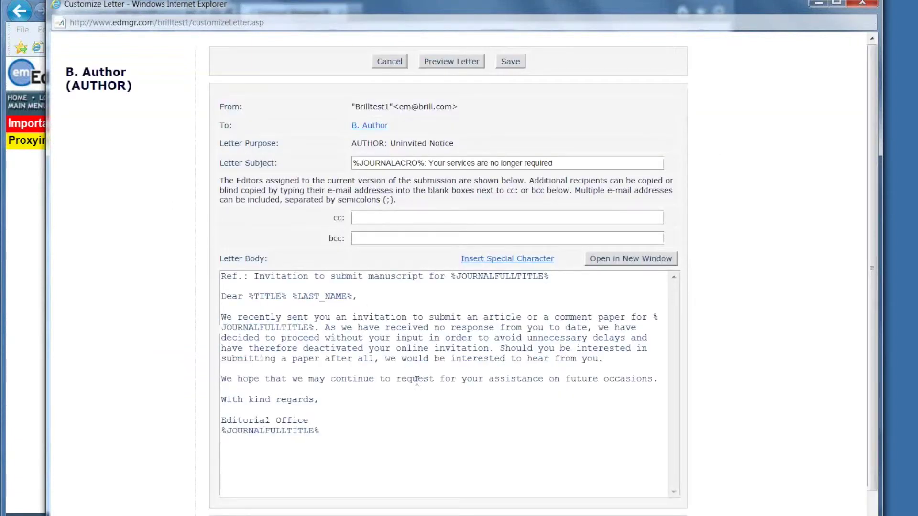
left_click(514, 63)
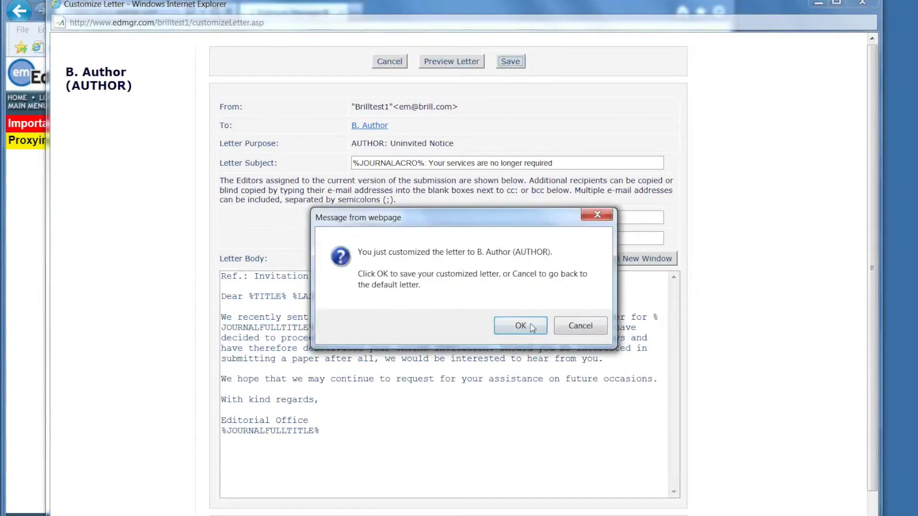
left_click(531, 325)
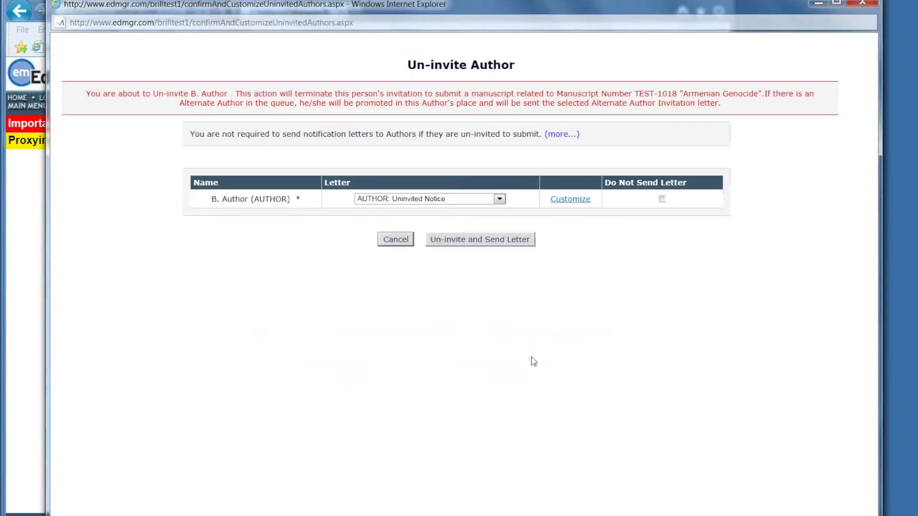
left_click(480, 239)
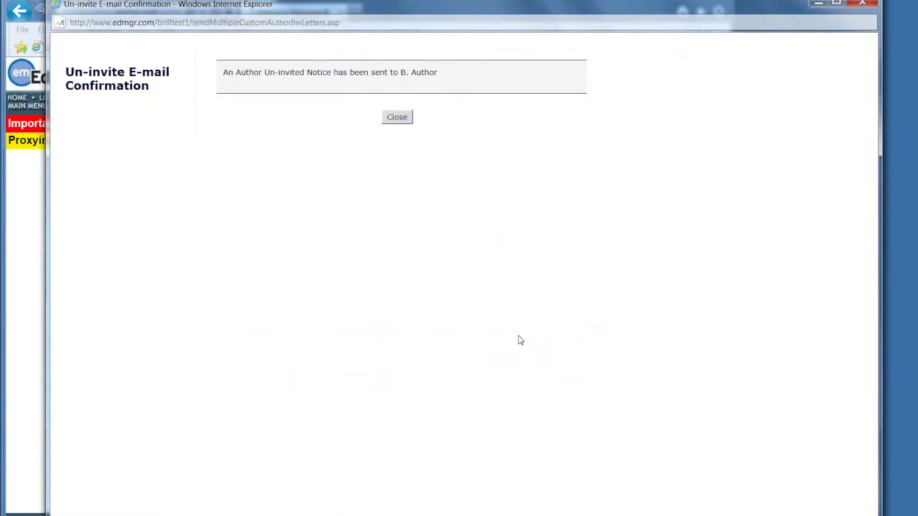
left_click(400, 119)
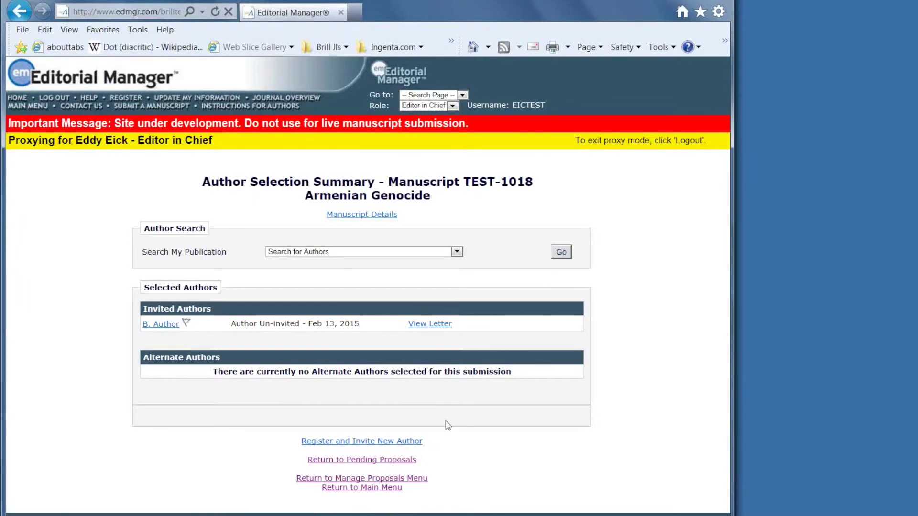
- Return to the pending proposals and examine the numbers of authors invited, accepting and declining and of submissions for each proposal
left_click(375, 460)
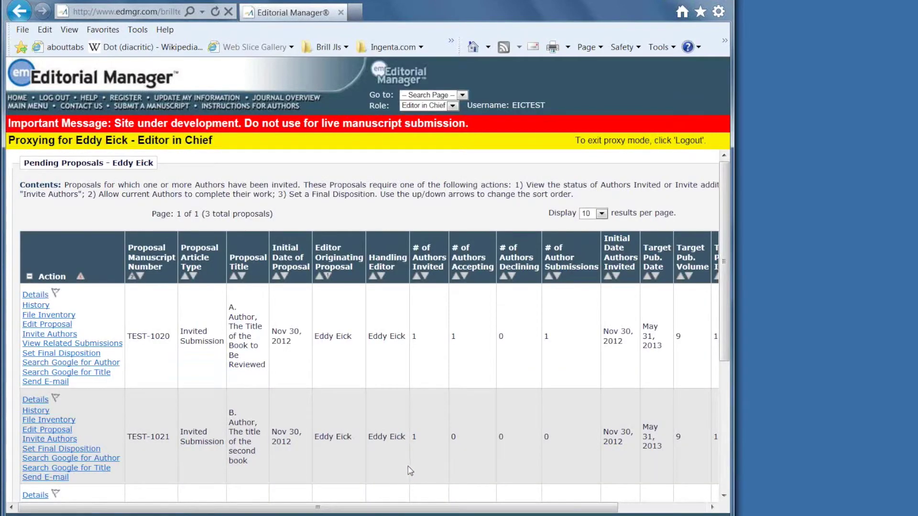
scroll(410, 467, "down", 1)
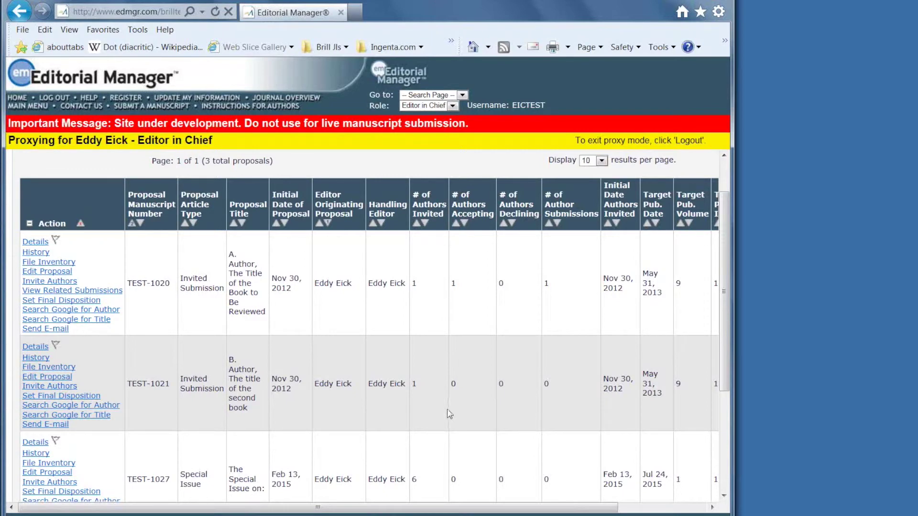
scroll(448, 414, "down", 1)
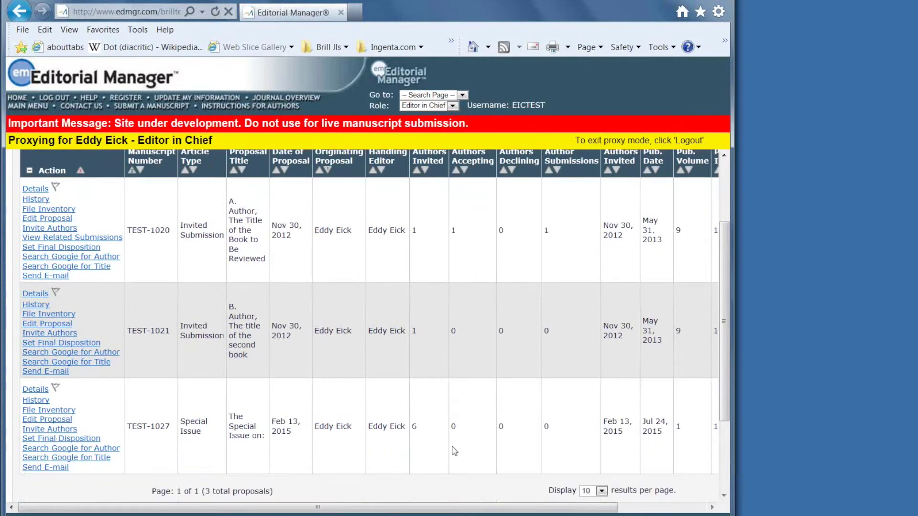
scroll(454, 451, "up", 2)
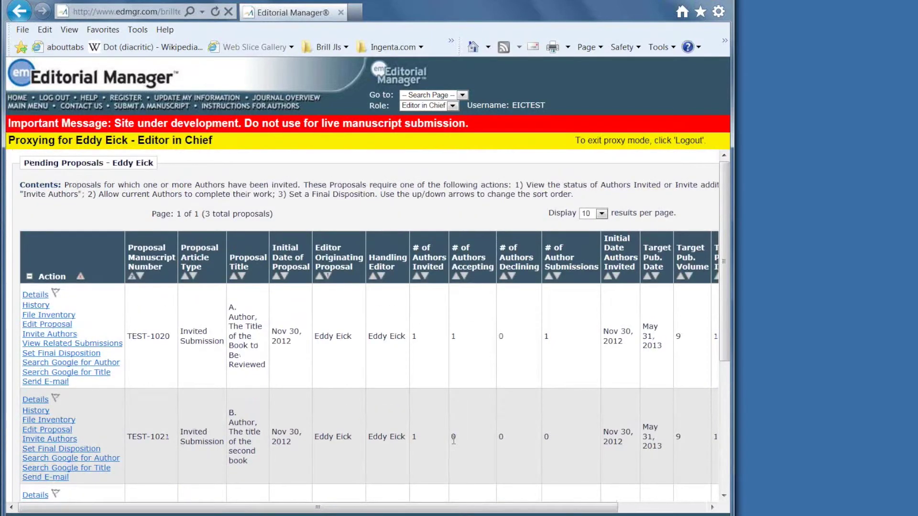
scroll(176, 391, "down", 4)
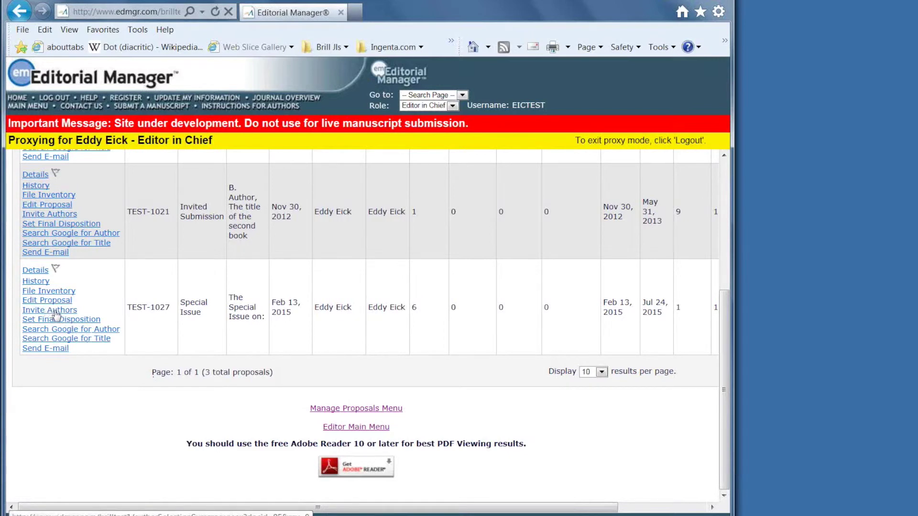
scroll(26, 229, "up", 4)
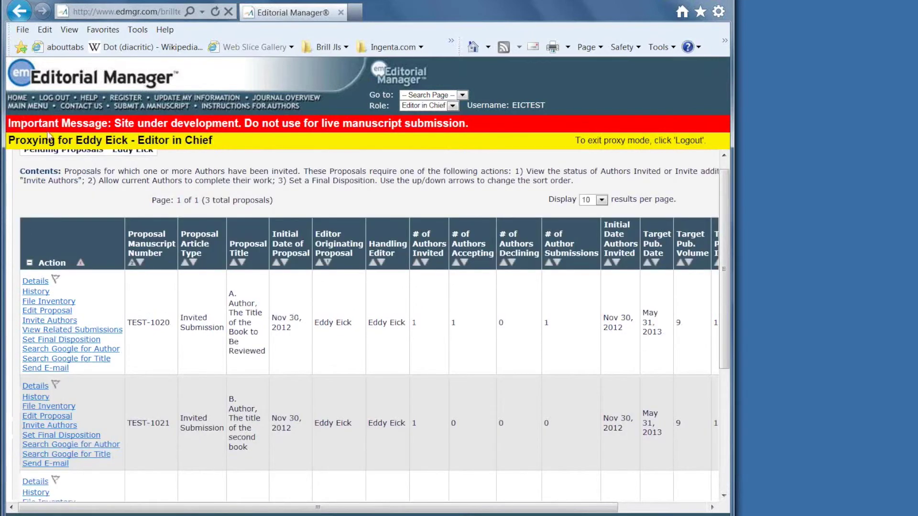
- Go back through the main menu to the proposal overview and open the proposals with invited submissions received
left_click(27, 106)
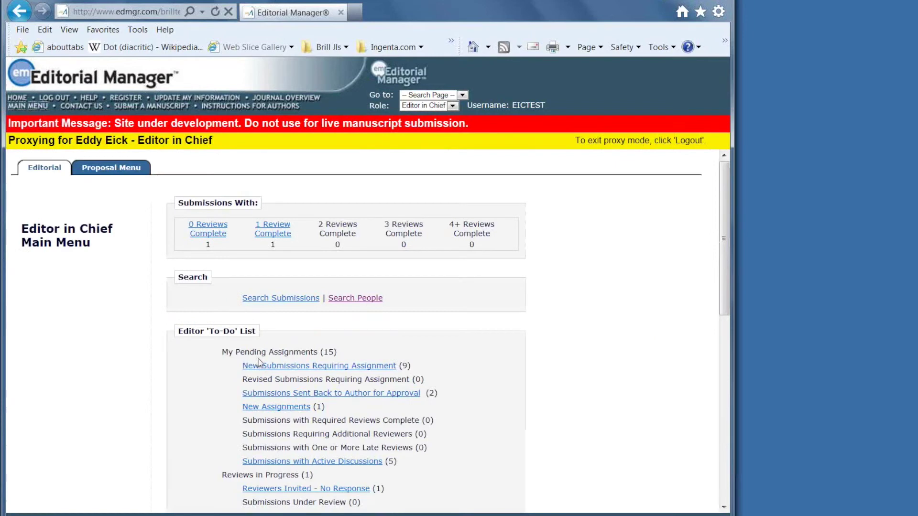
left_click(107, 167)
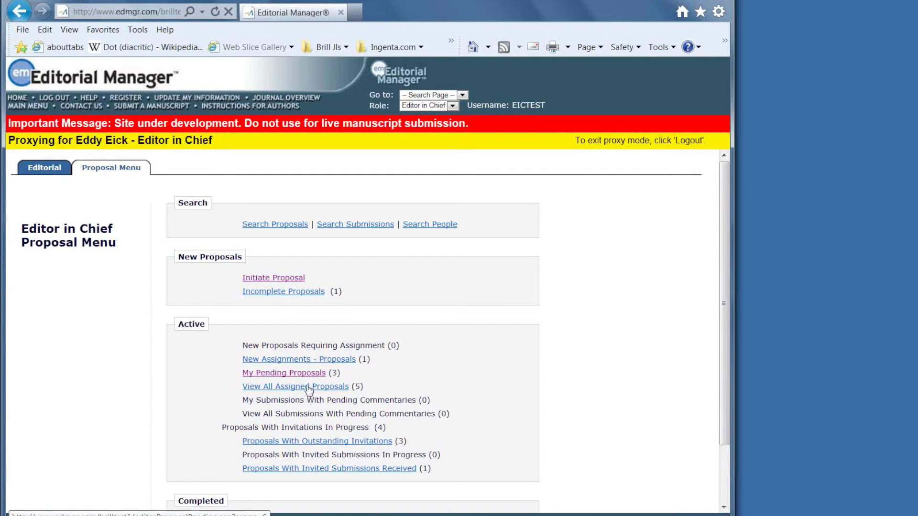
left_click(341, 469)
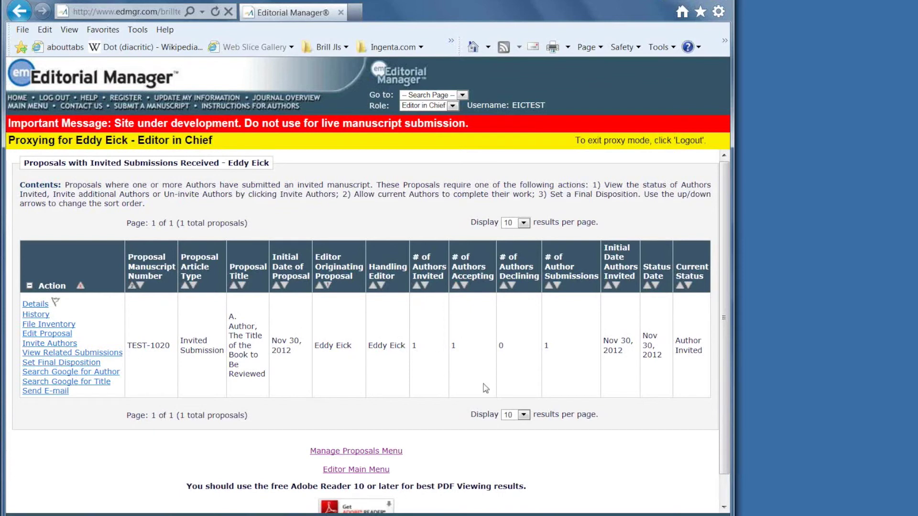
- Set the final disposition of proposal TEST-1020 to Completed Proposal and proceed with it
left_click(69, 367)
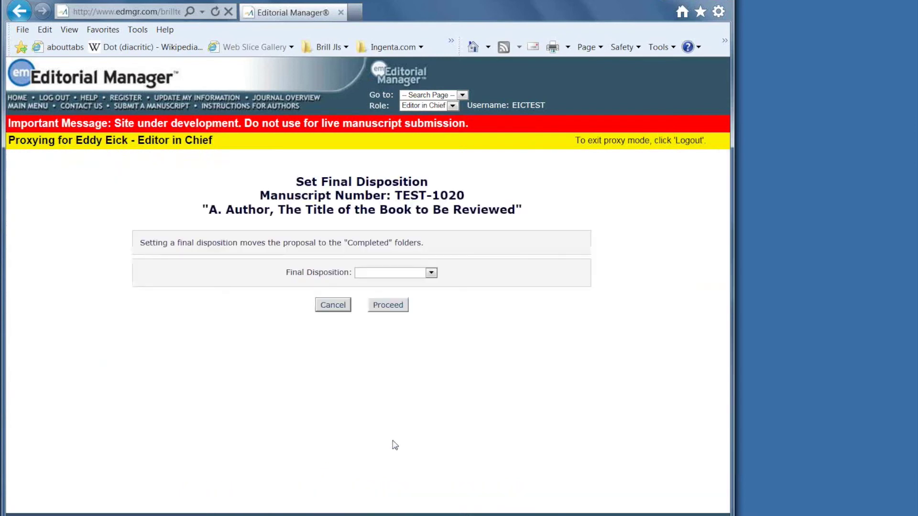
left_click(431, 272)
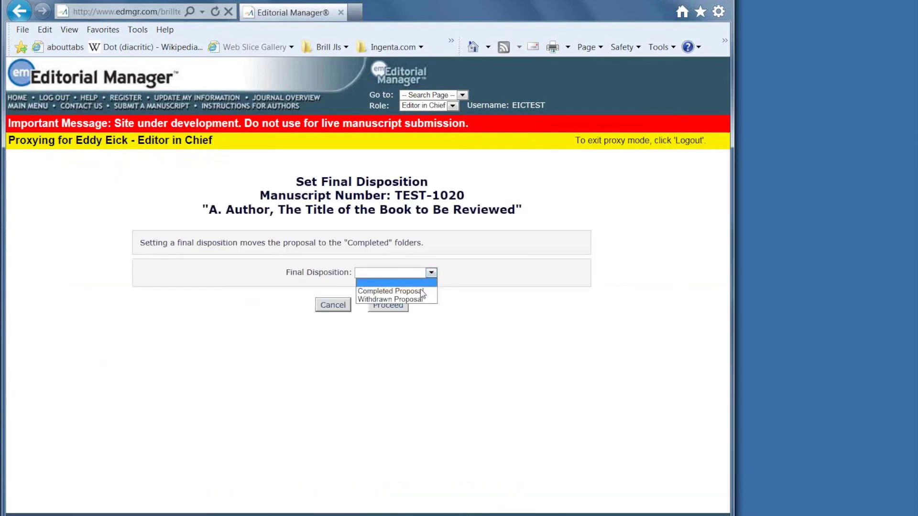
left_click(421, 291)
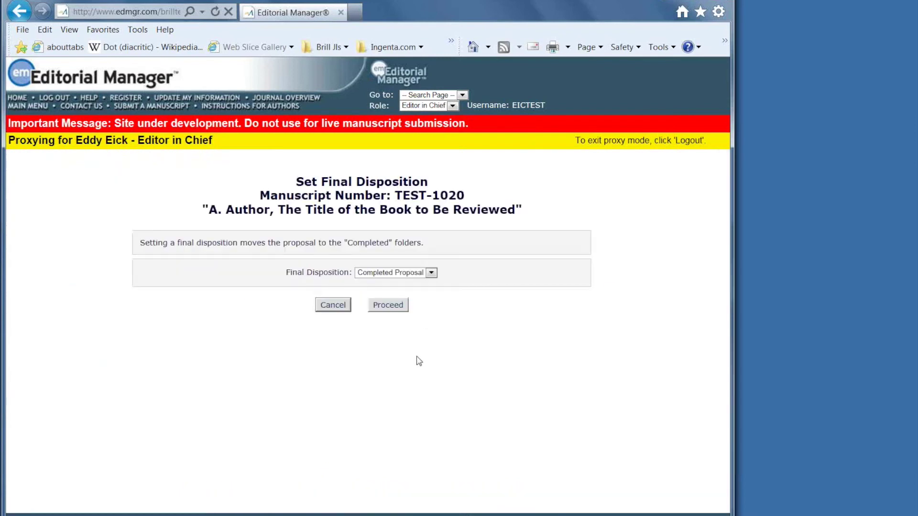
left_click(385, 306)
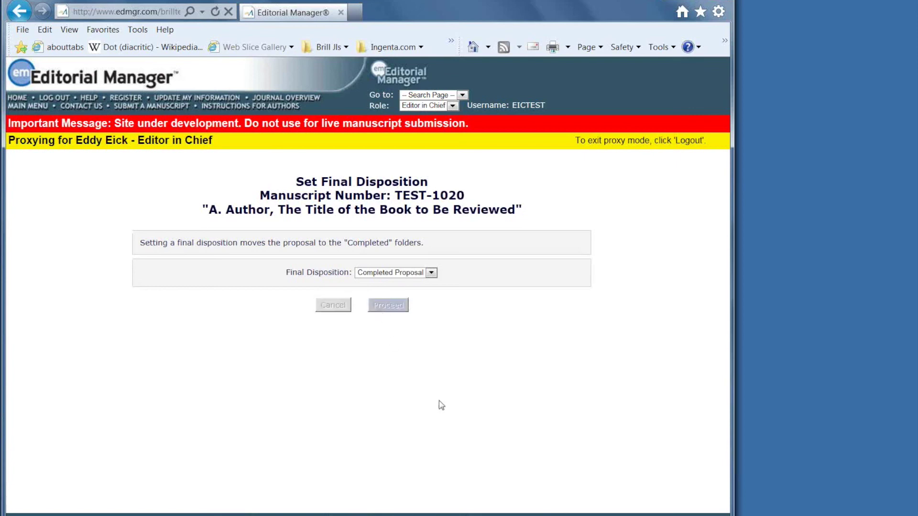